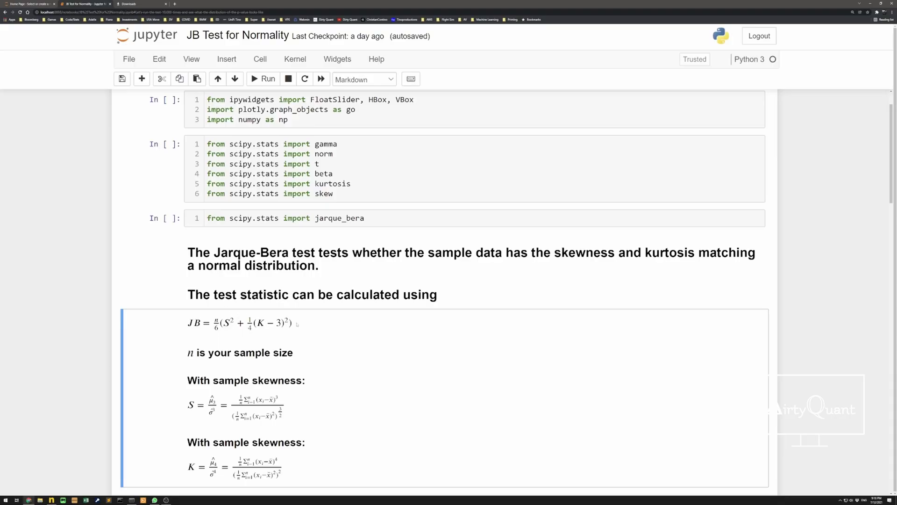
Step: Run the cell that generates 100000 random normal values as norm_data and performs the Jarque-Bera test on them
drag(297, 324, 218, 323)
click(219, 323)
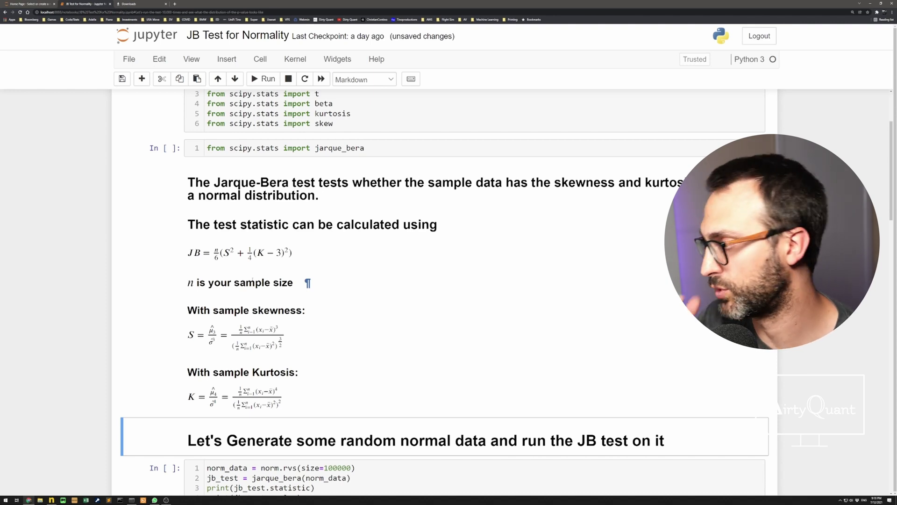
scroll(270, 284, down, 2)
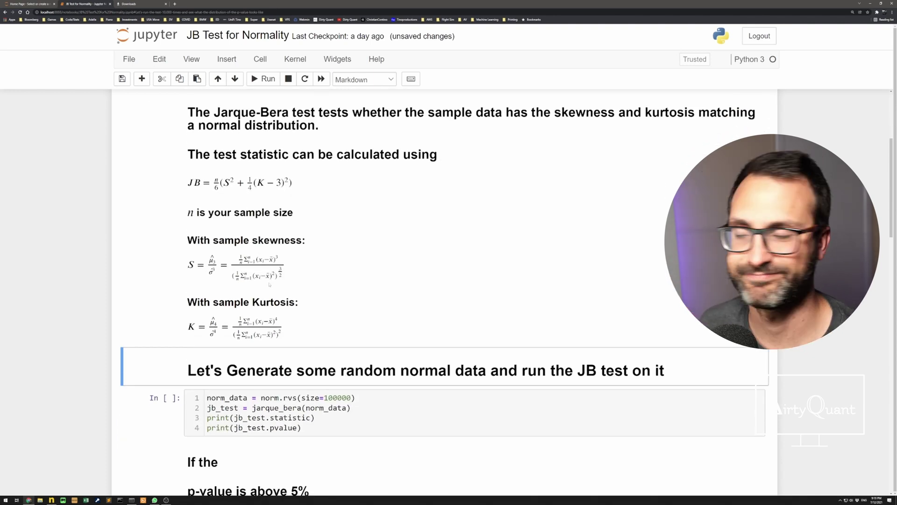
scroll(362, 269, down, 2)
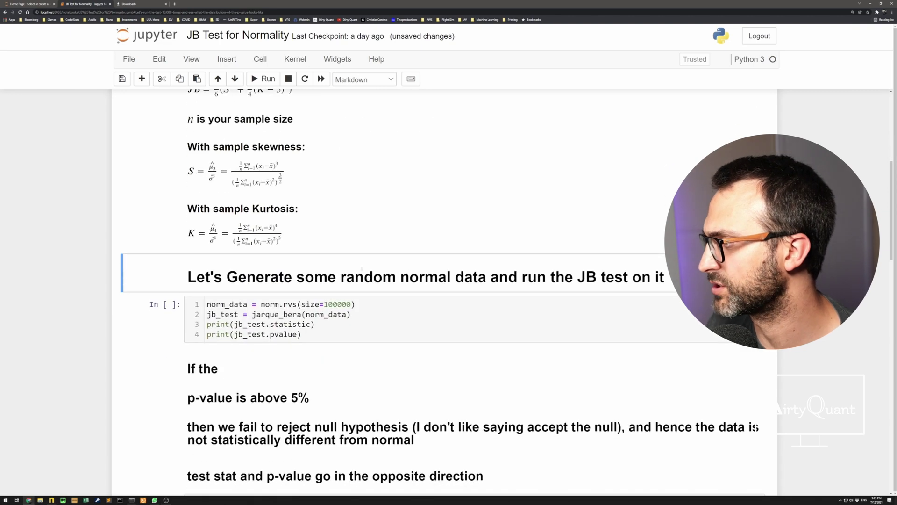
click(343, 304)
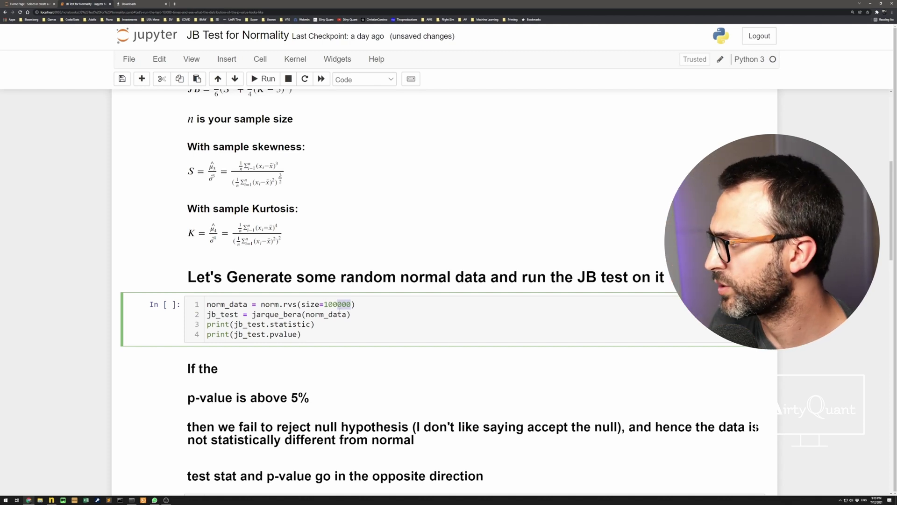
drag(354, 305, 261, 304)
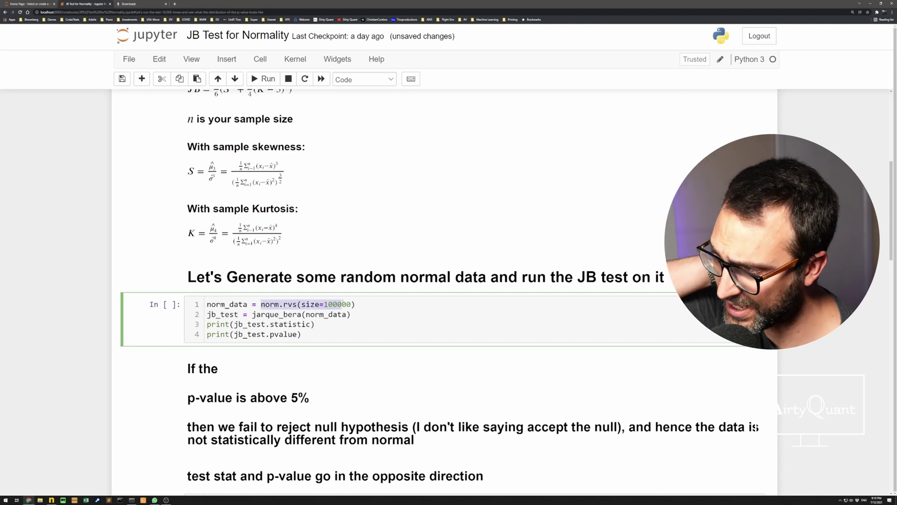
double_click(227, 304)
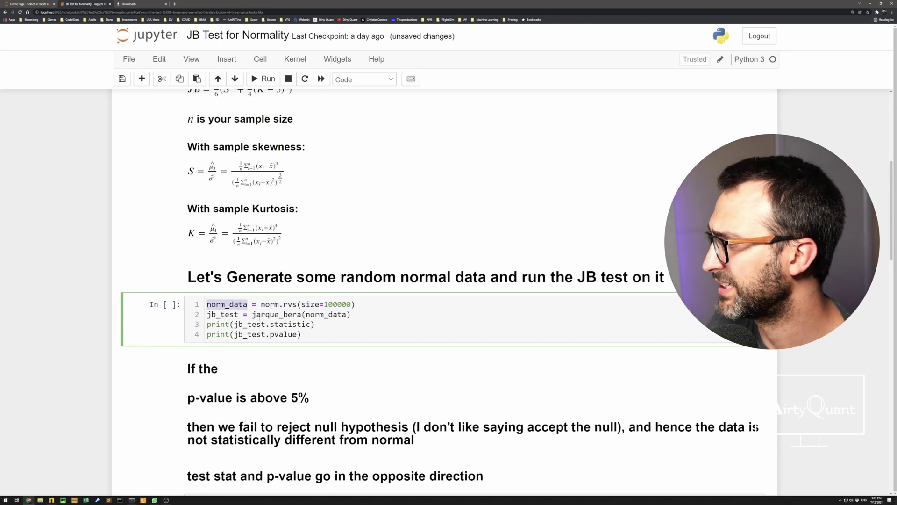
drag(252, 314, 297, 315)
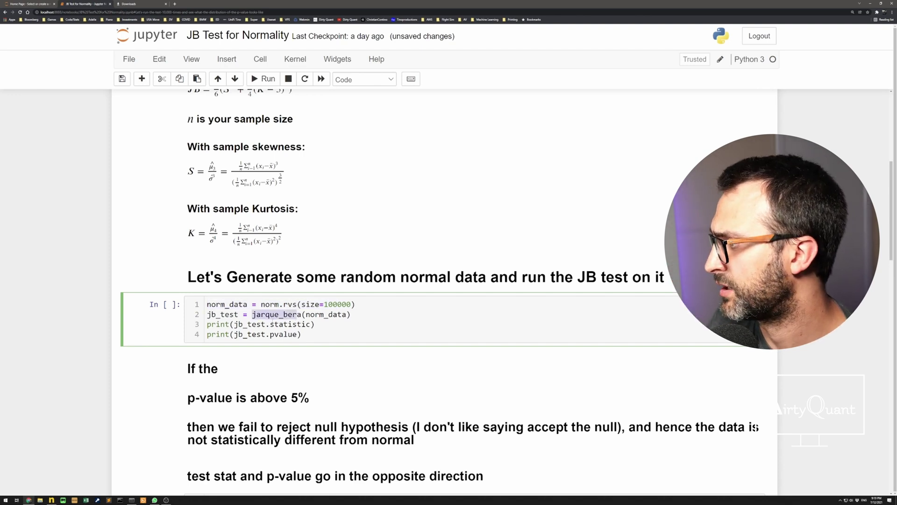
key(shift+Return)
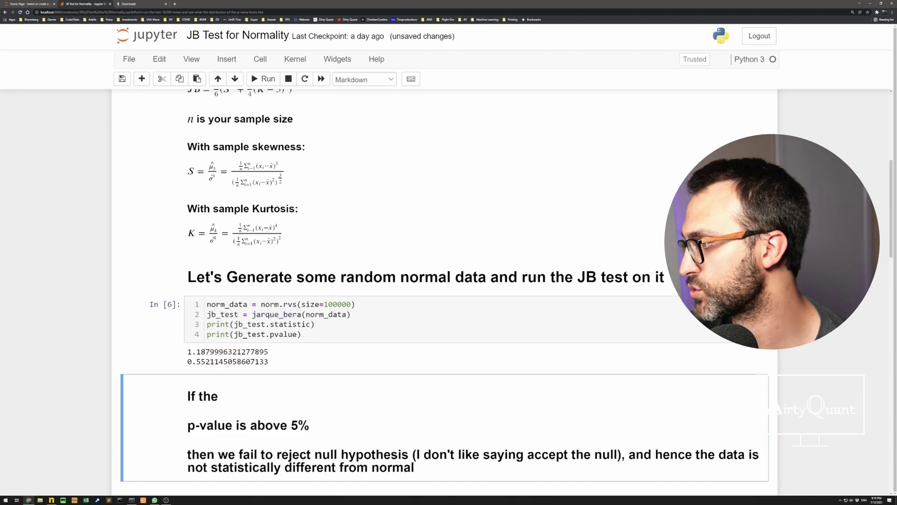
Step: Examine the test statistic and p-value printed for the normal data against the 5% rule stated below
drag(188, 352, 274, 355)
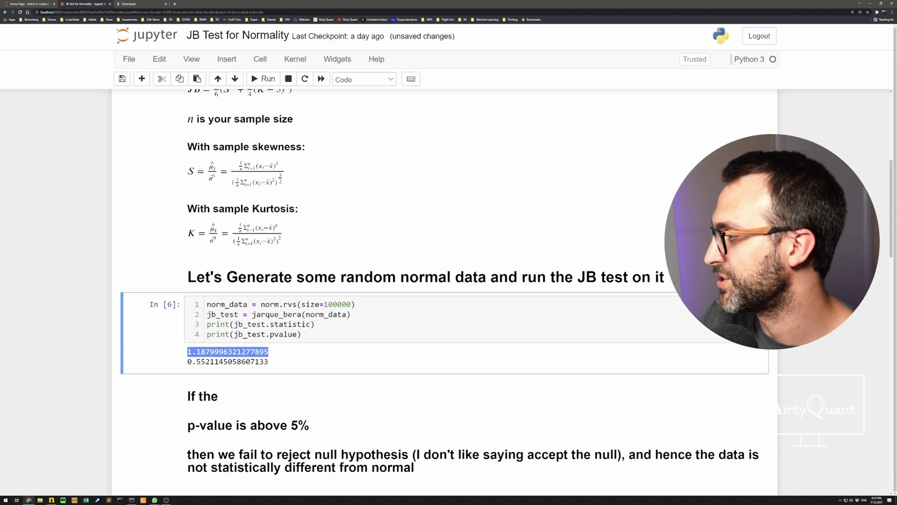
drag(187, 361, 269, 362)
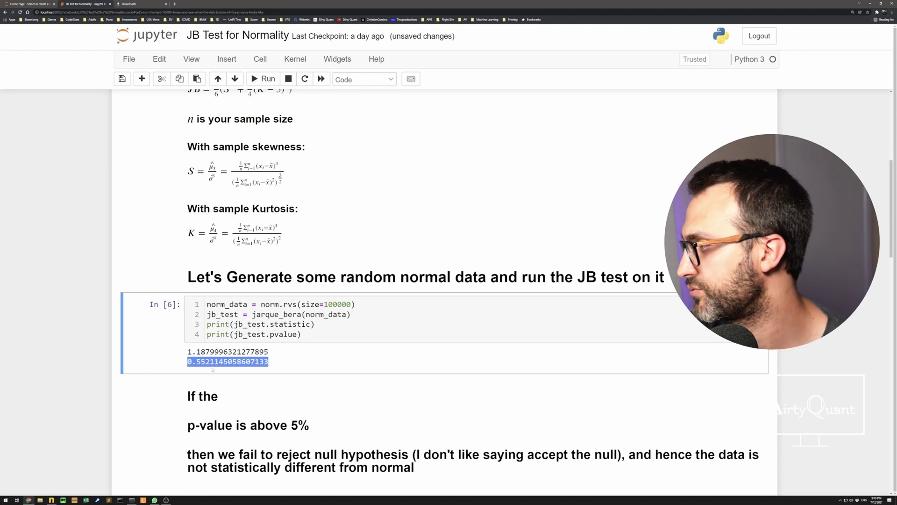
scroll(213, 370, down, 1)
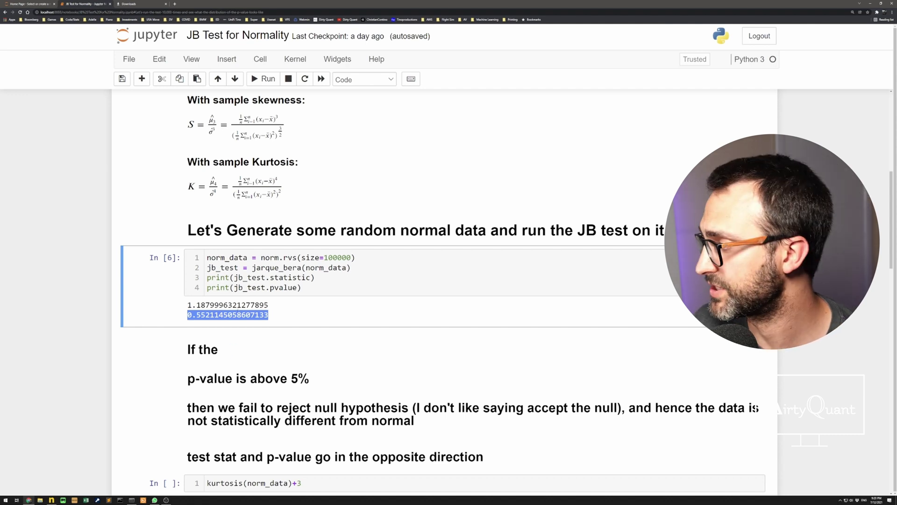
click(293, 260)
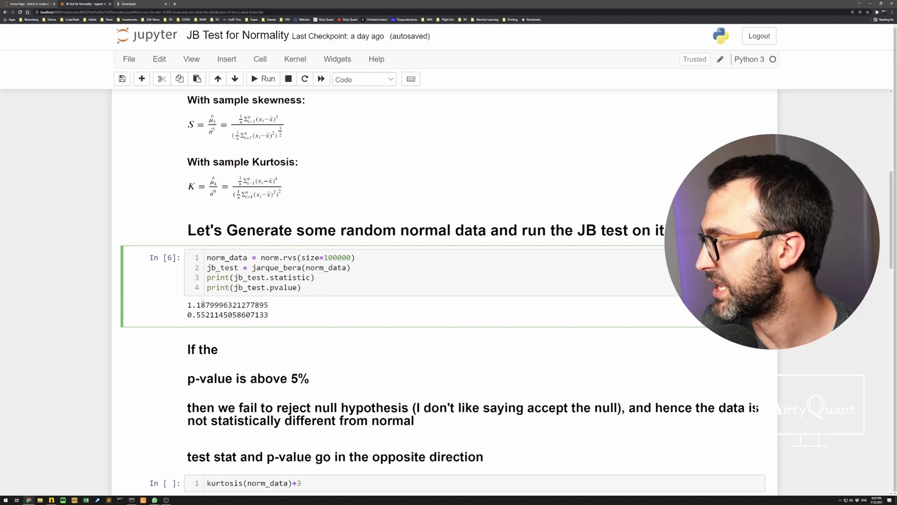
drag(192, 305, 270, 304)
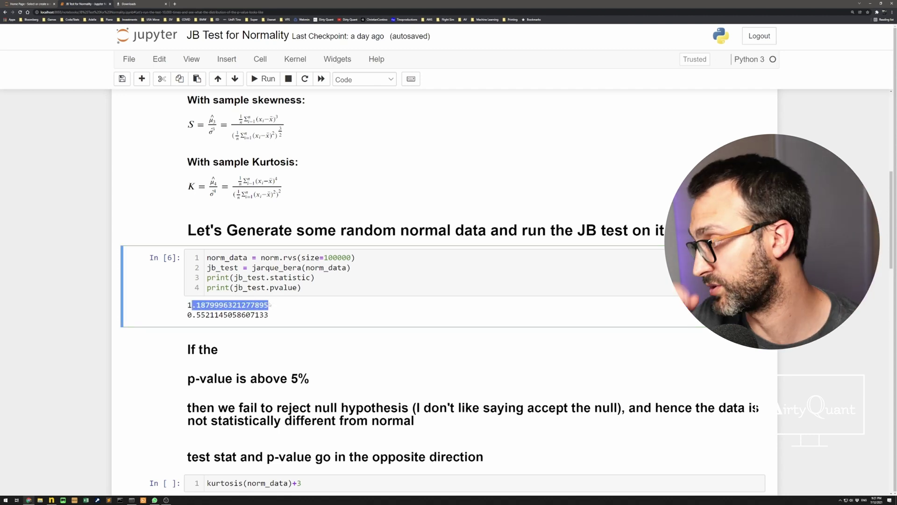
drag(187, 305, 251, 304)
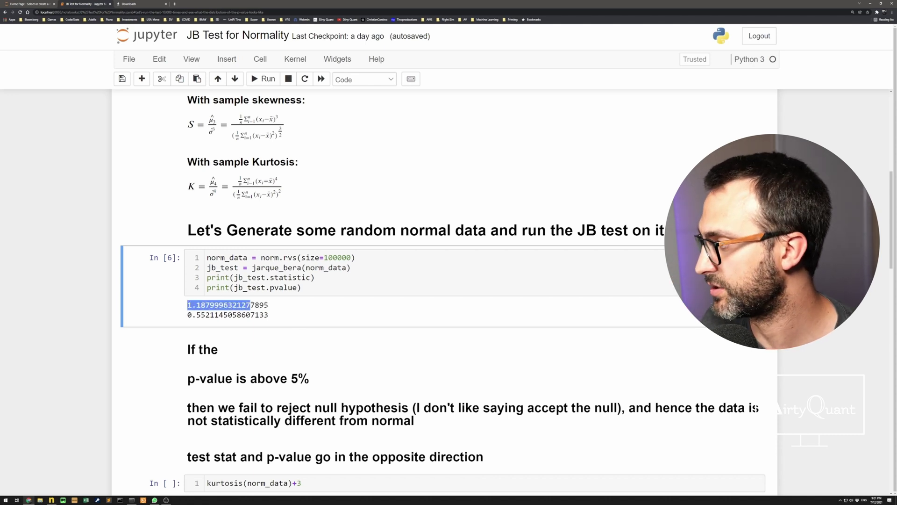
drag(188, 315, 246, 314)
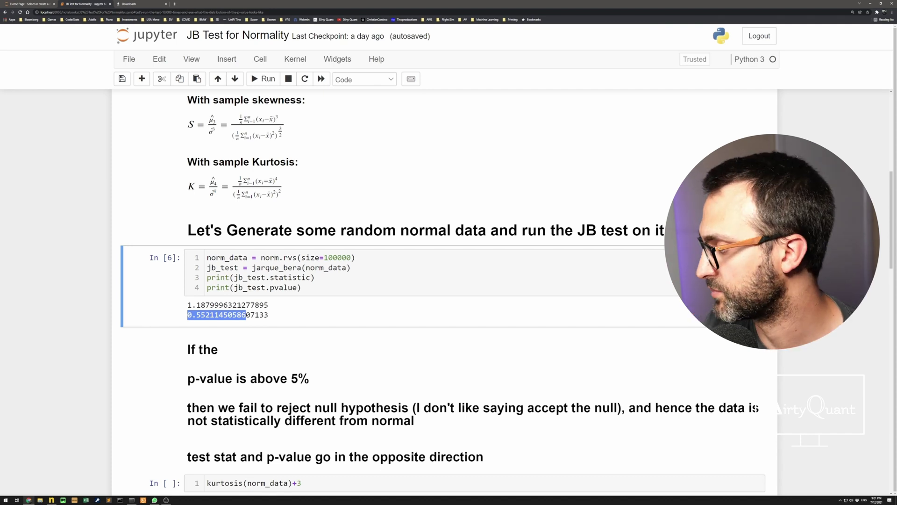
Step: Look up the signature and docstring of the kurtosis function in the kurtosis(norm_data)+3 cell, and close the help
scroll(298, 415, down, 2)
click(282, 392)
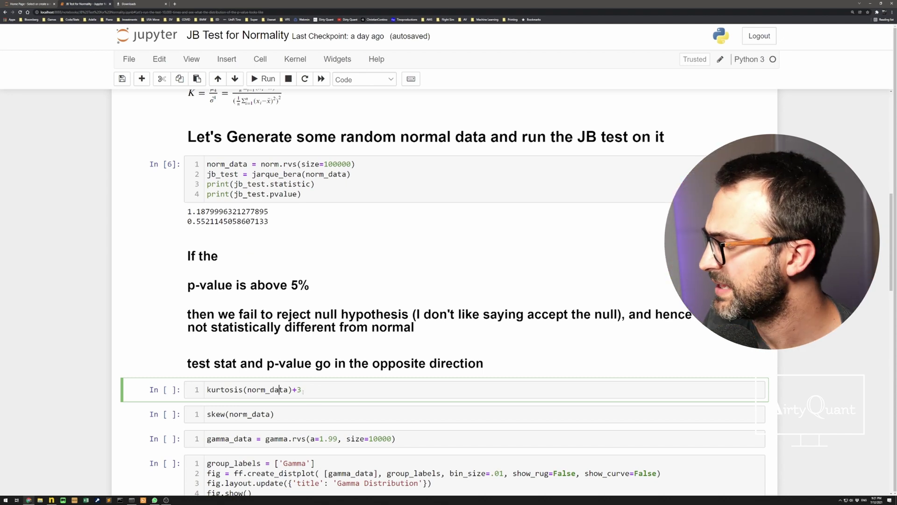
key(shift+Tab)
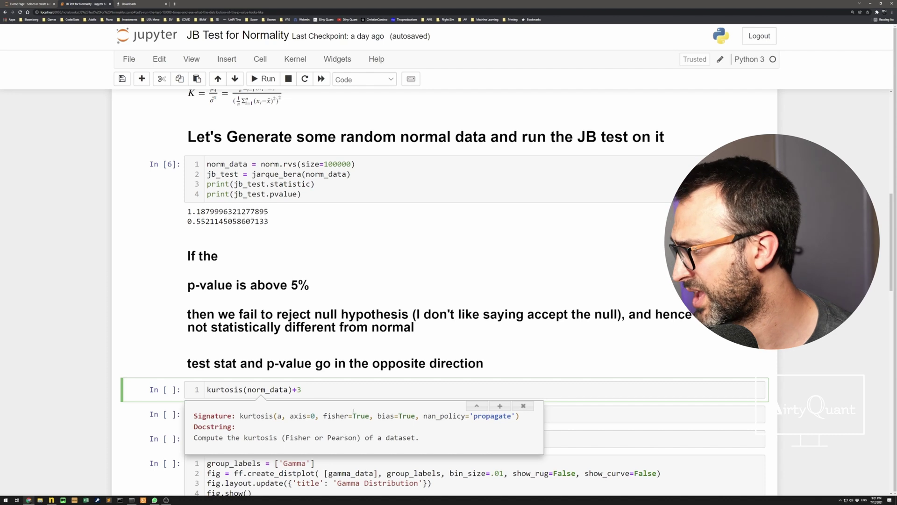
click(322, 391)
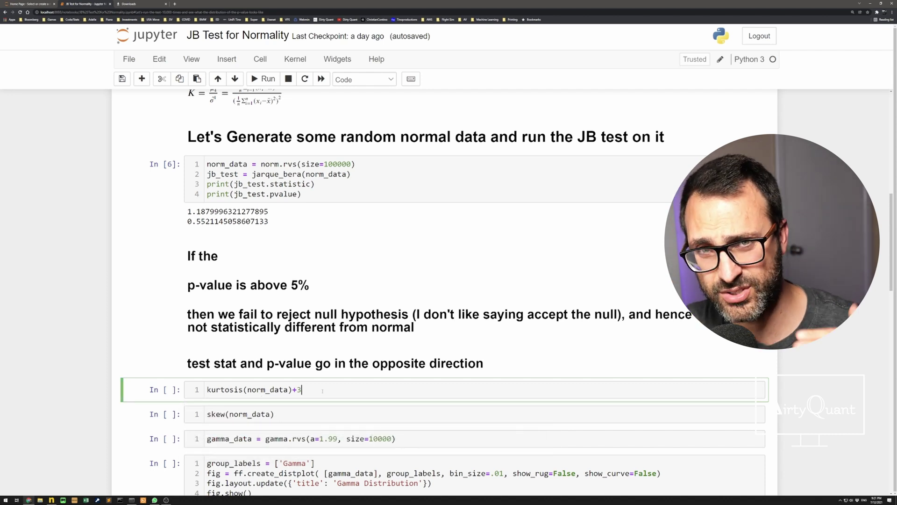
key(Left)
key(Left)
key(Left)
key(Left)
key(shift+Tab)
key(Escape)
key(shift+Tab)
click(311, 417)
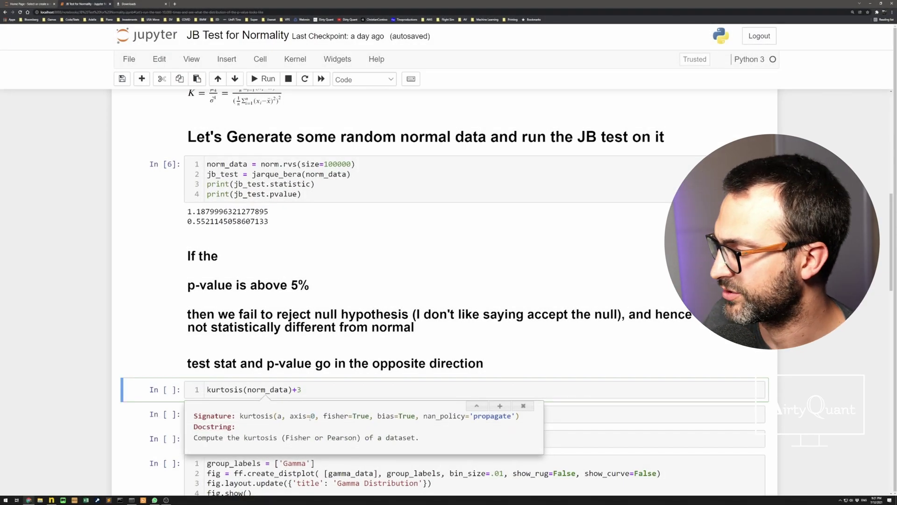
scroll(327, 421, down, 1)
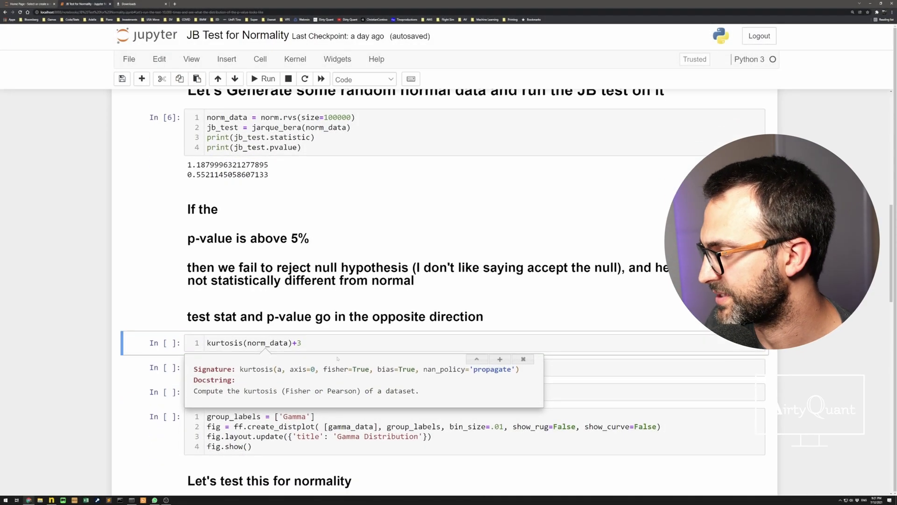
key(Escape)
Step: Run the kurtosis(norm_data)+3 and skew(norm_data) cells to compute the normal sample's kurtosis and skewness
key(shift+Return)
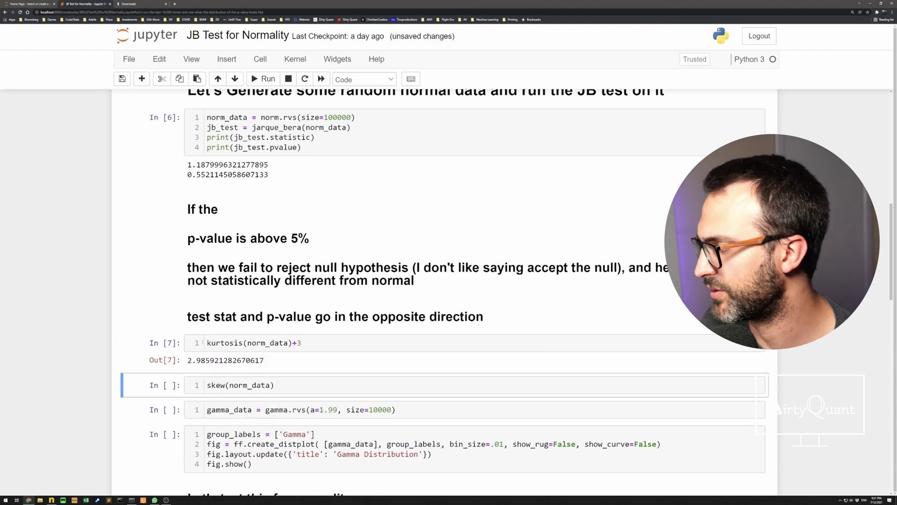
drag(187, 360, 265, 361)
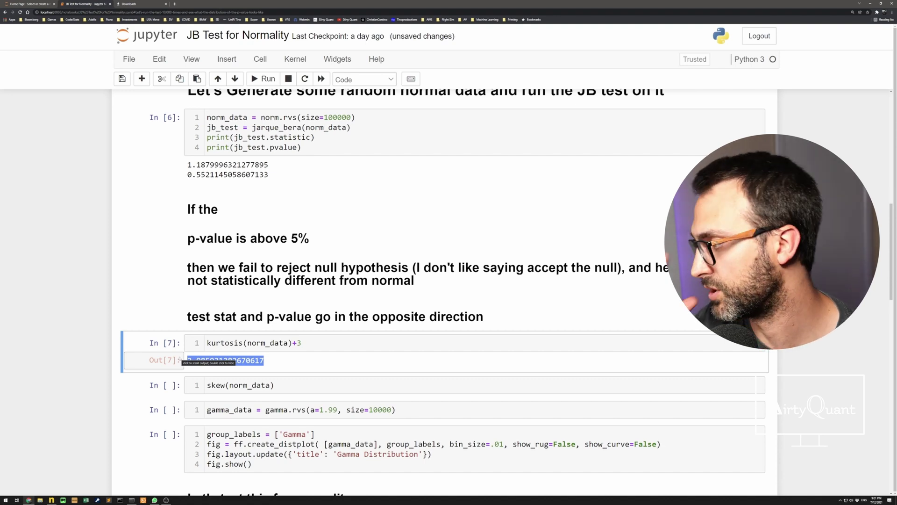
click(281, 386)
key(shift+Return)
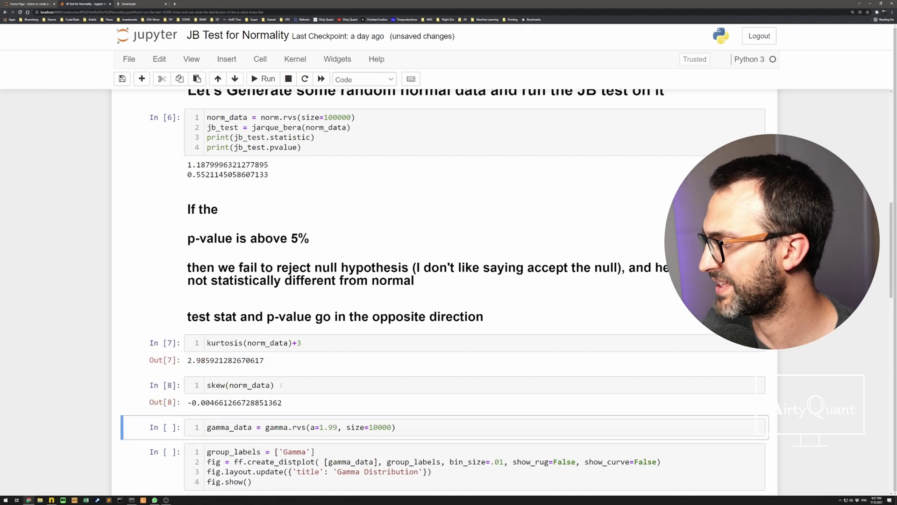
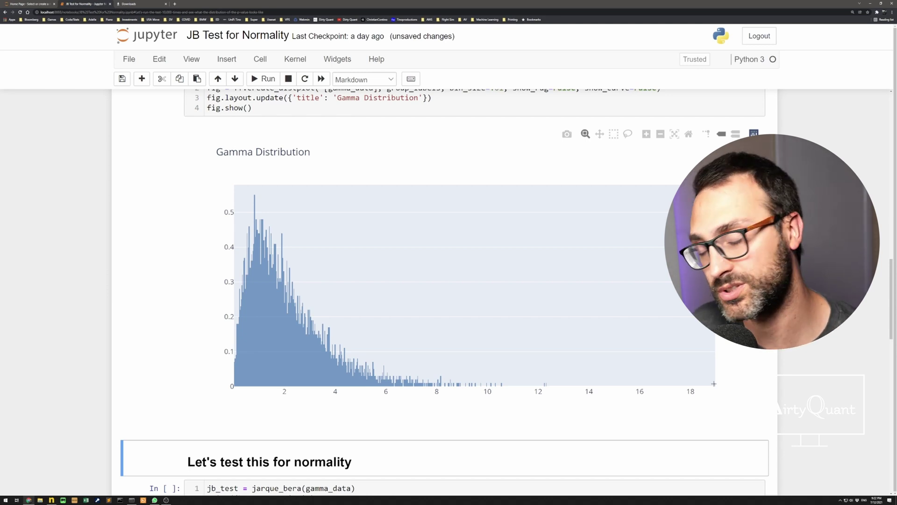
Step: Run the cell that performs the Jarque-Bera test on gamma_data and prints its statistic and p-value
scroll(456, 428, down, 2)
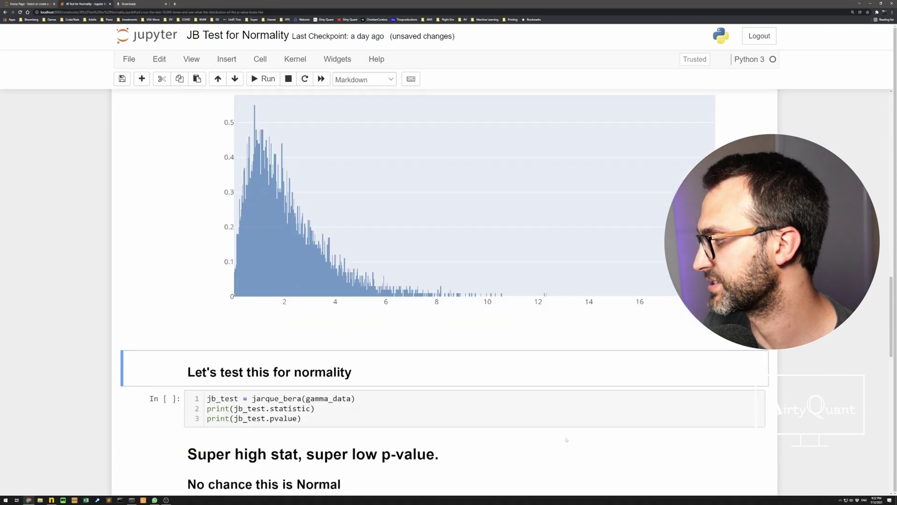
click(340, 402)
key(shift+Return)
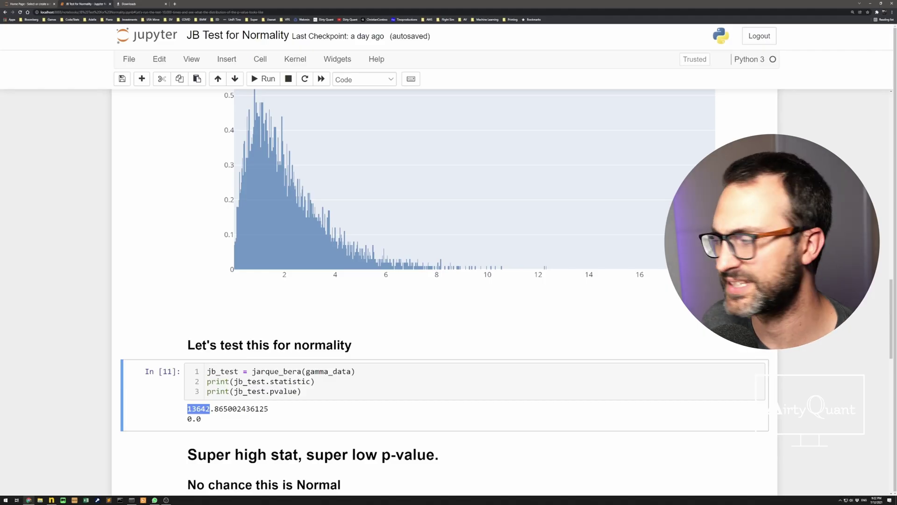
Step: Compare the gamma data's test statistic, p-value and distribution plot with the normal data's test results, kurtosis and skewness
scroll(216, 265, up, 8)
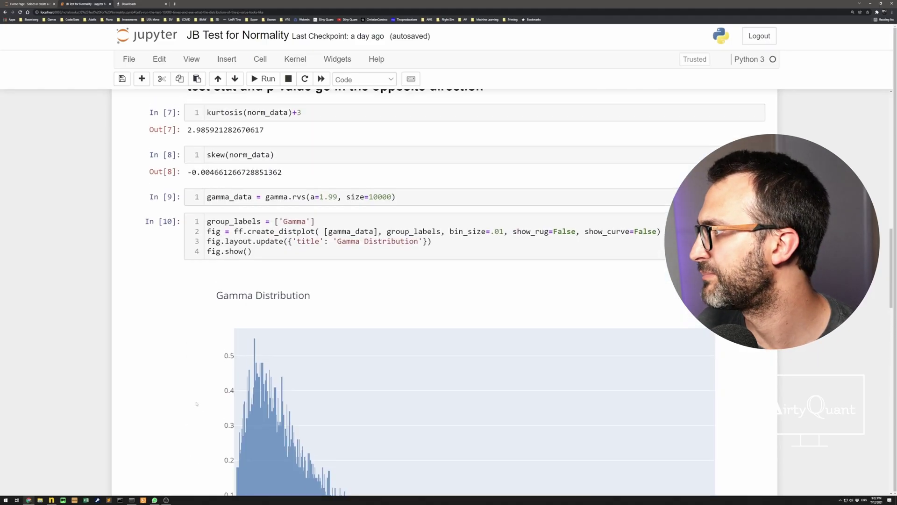
scroll(216, 265, up, 4)
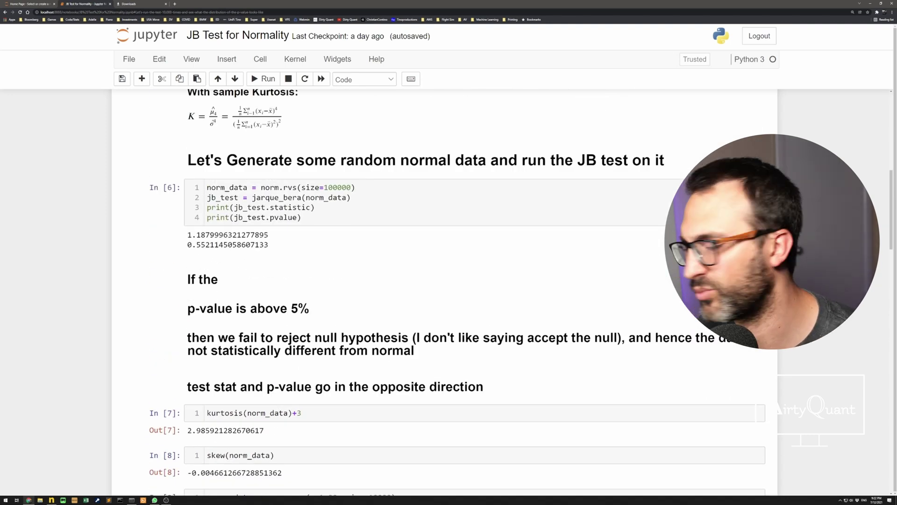
scroll(209, 256, down, 14)
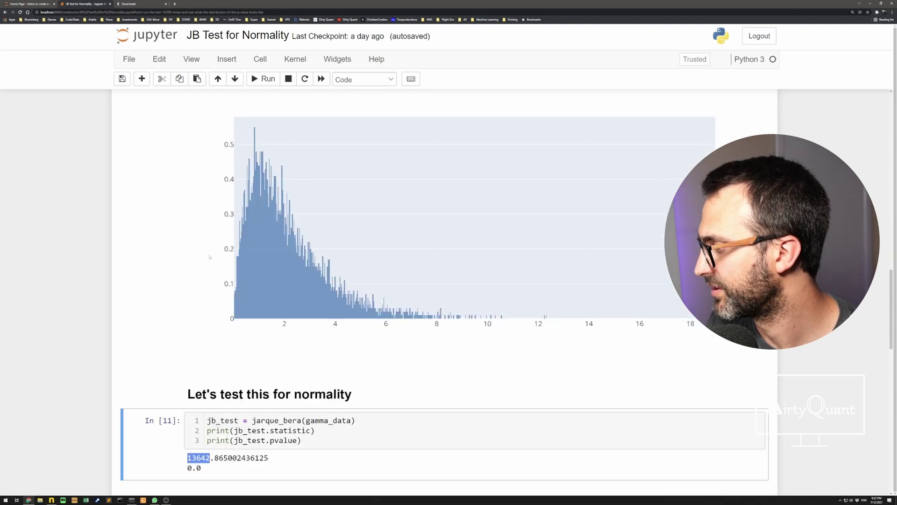
click(204, 351)
drag(204, 350, 192, 349)
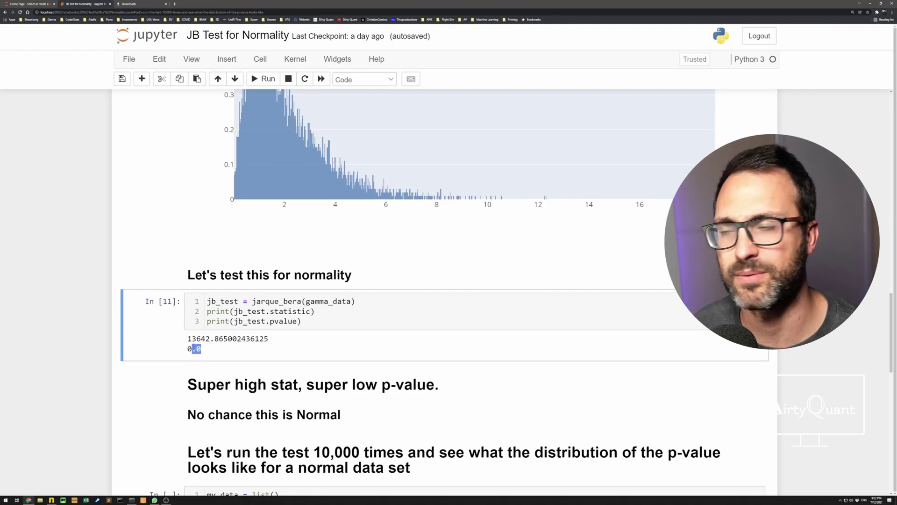
scroll(233, 321, up, 2)
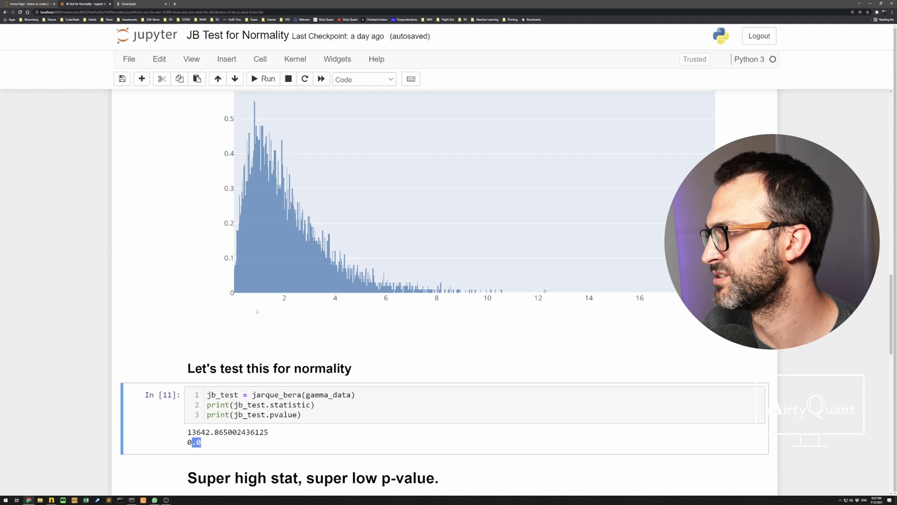
scroll(256, 311, up, 1)
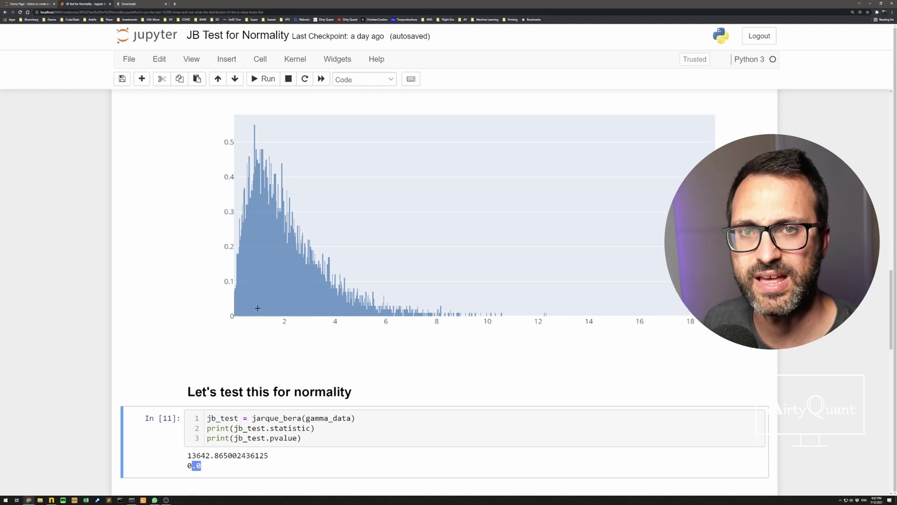
scroll(257, 308, up, 10)
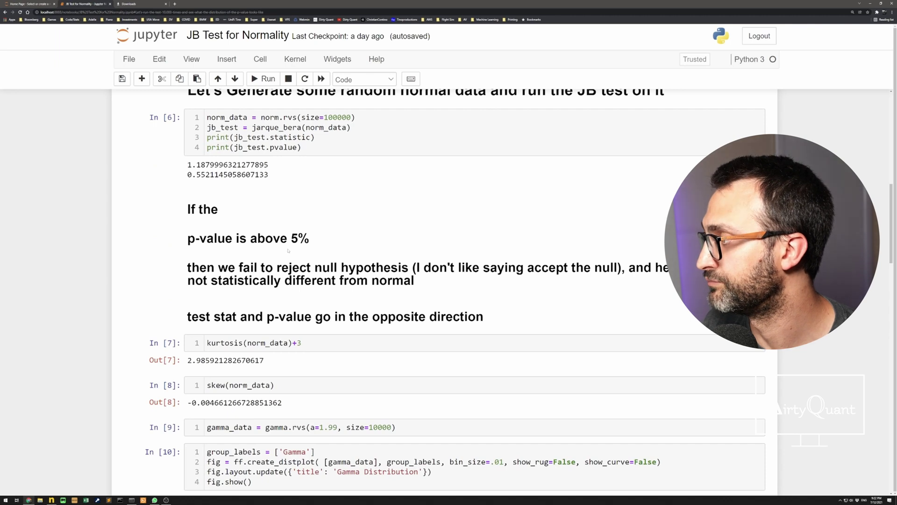
scroll(288, 250, down, 10)
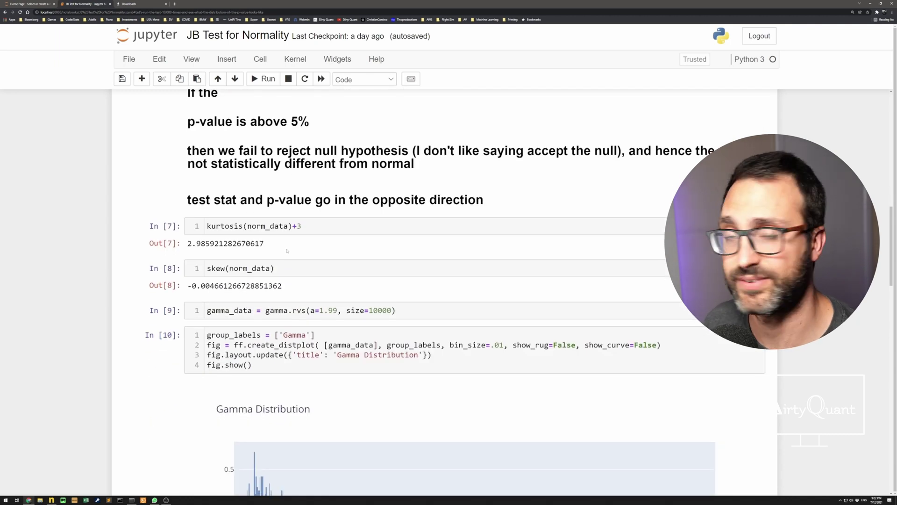
scroll(240, 253, up, 1)
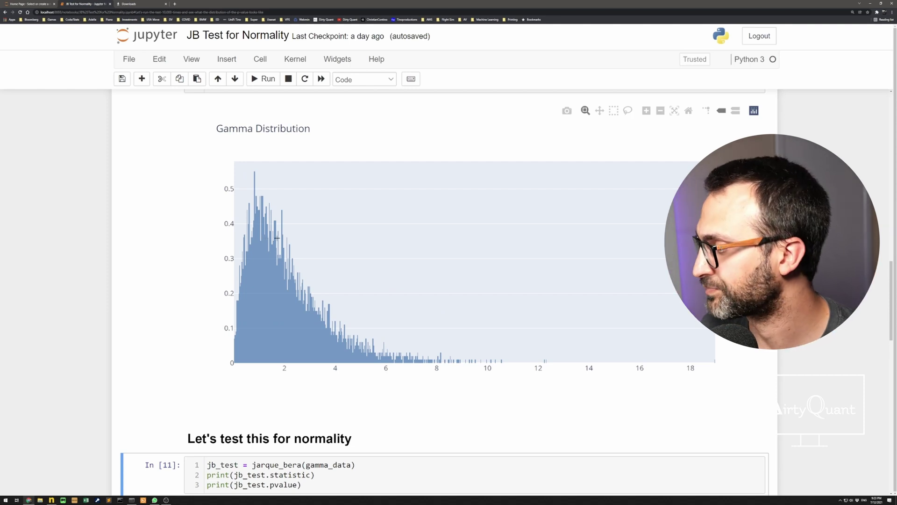
Step: Examine the loop cell that draws 5000-value normal samples, runs the Jarque-Bera test on each and collects the p-values over 10,000 runs
scroll(277, 210, down, 4)
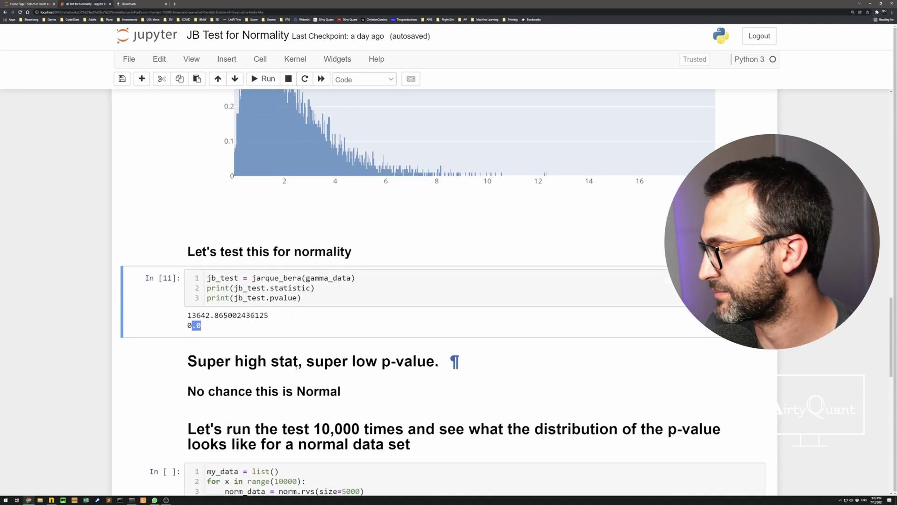
scroll(265, 356, down, 1)
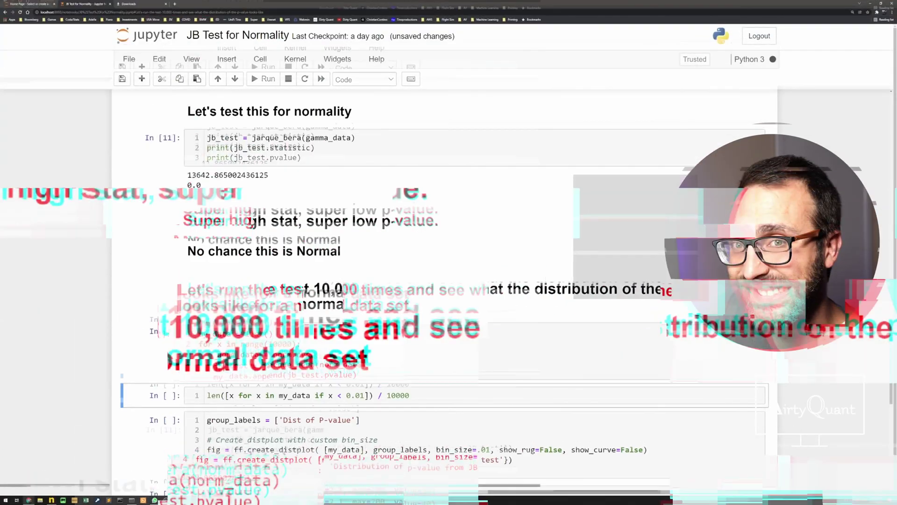
scroll(312, 368, down, 2)
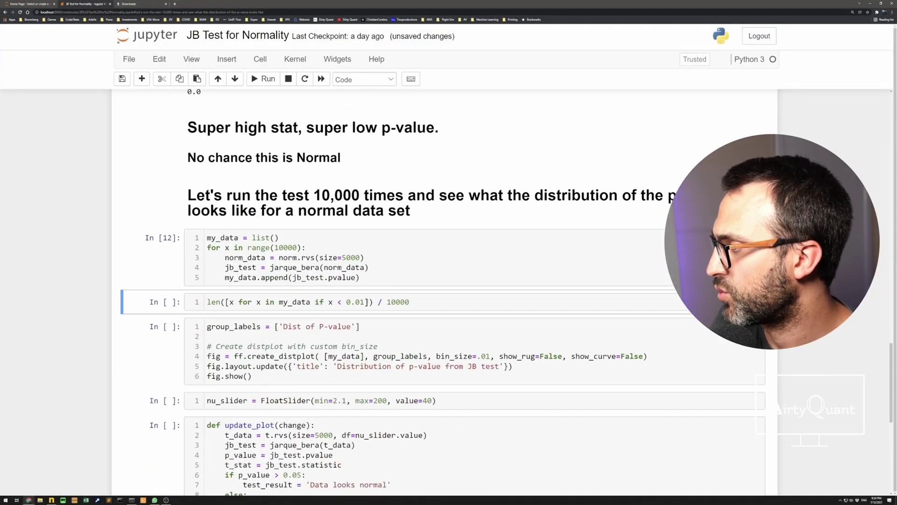
click(334, 328)
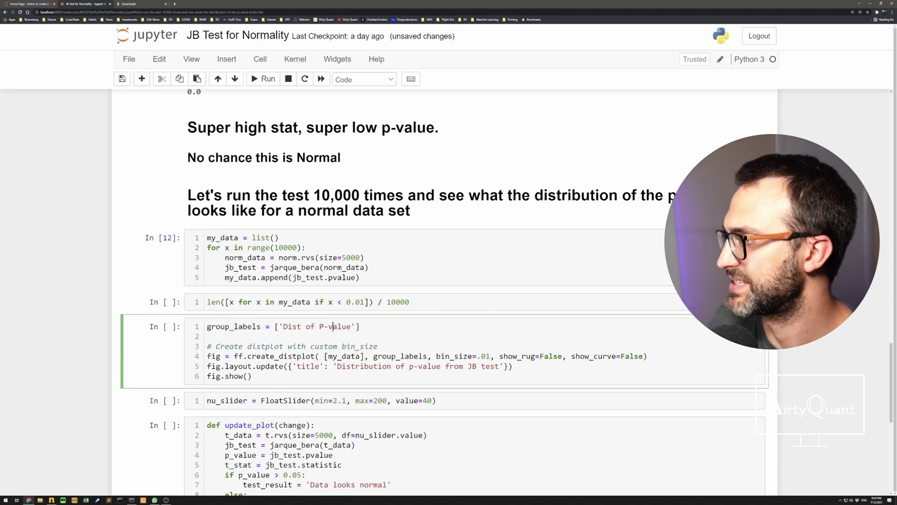
drag(279, 258, 364, 257)
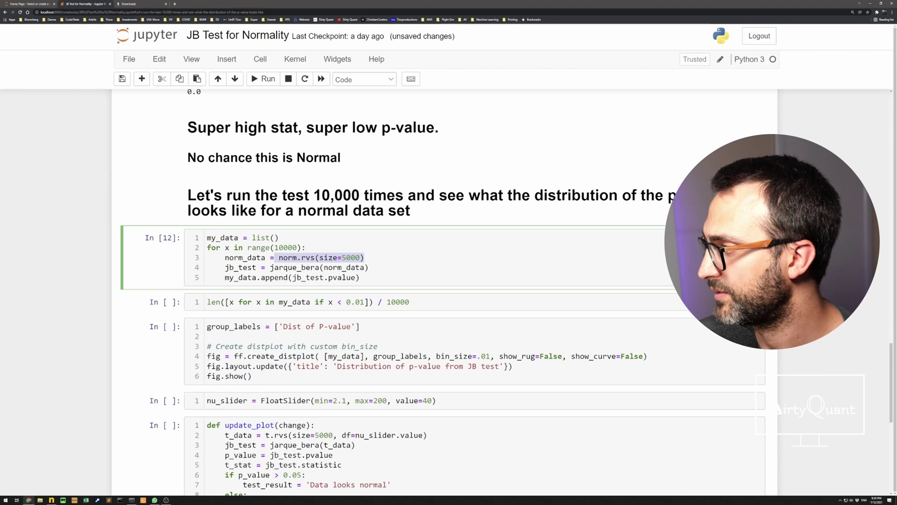
click(365, 257)
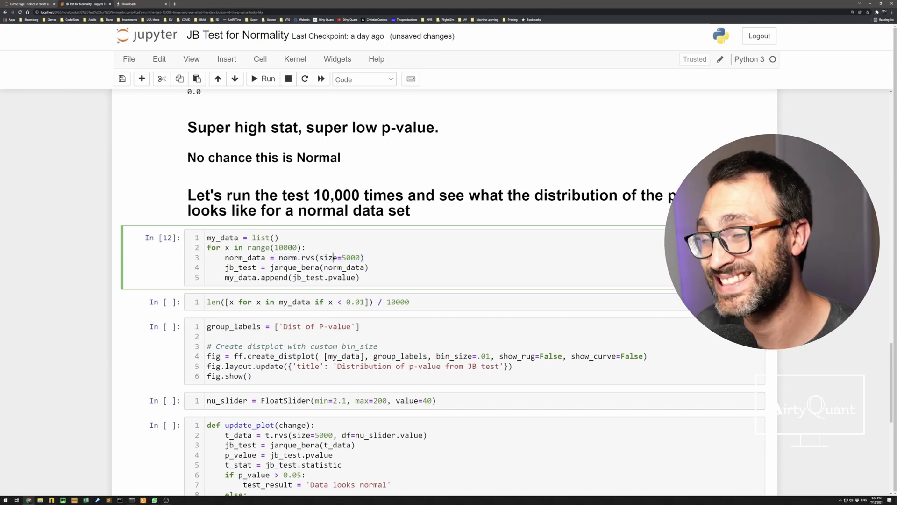
drag(271, 267, 374, 268)
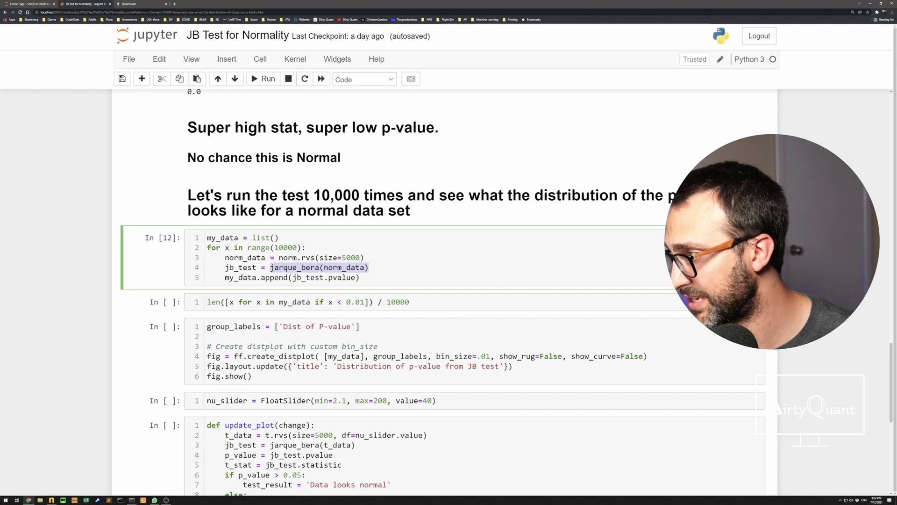
click(238, 277)
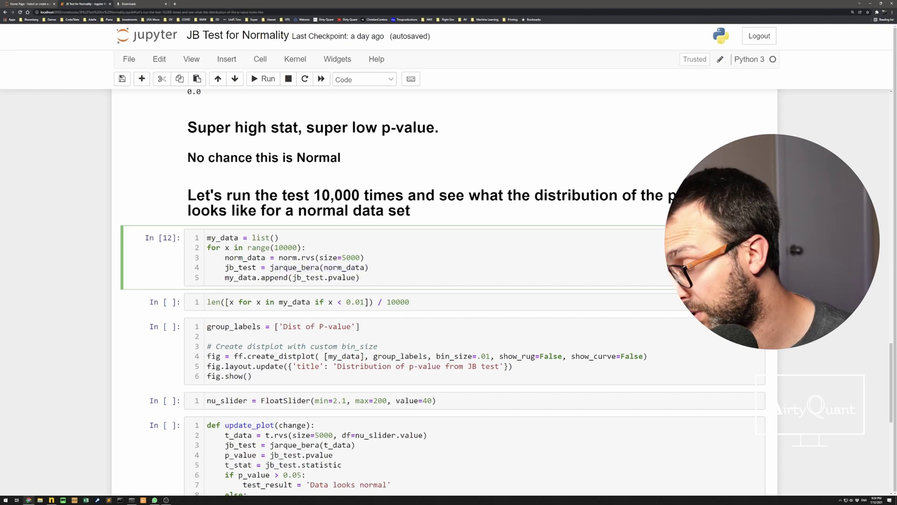
Step: Run the 'Dist of P-value' cell to plot the distribution of the p-values from the repeated Jarque-Bera tests
click(322, 336)
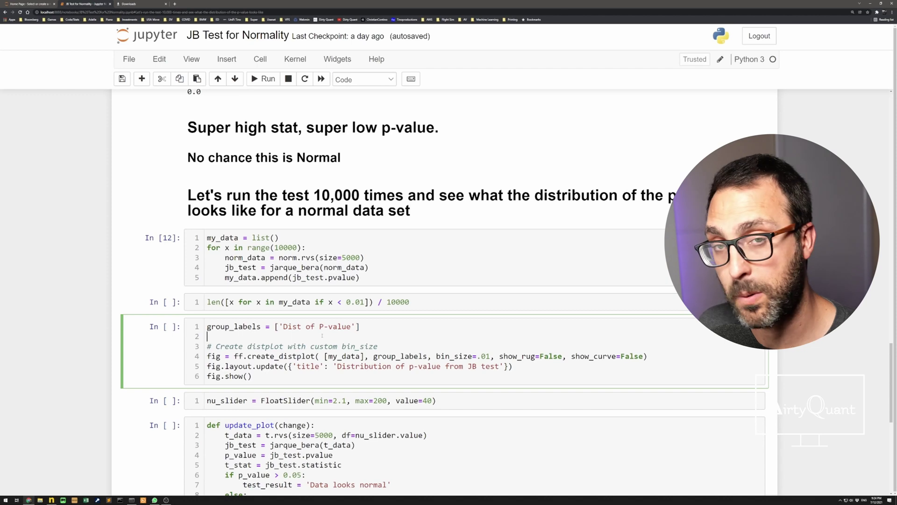
key(shift+Return)
scroll(324, 335, down, 4)
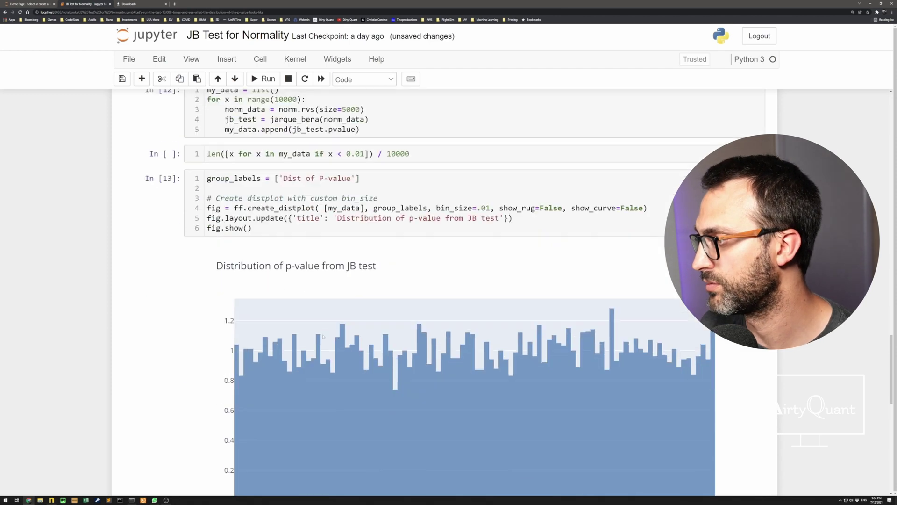
scroll(238, 292, down, 1)
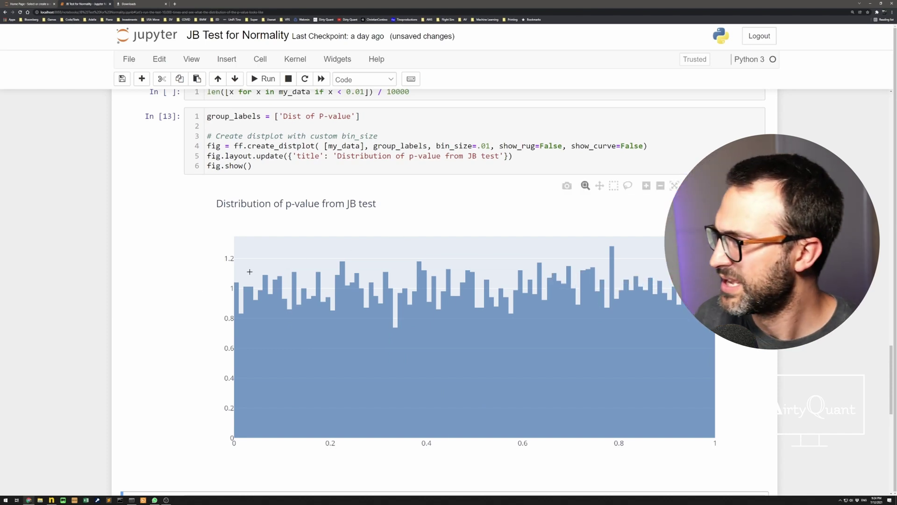
Step: Run the len cell above the plot to compute the fraction of the 10,000 p-values below 0.01
scroll(248, 274, up, 1)
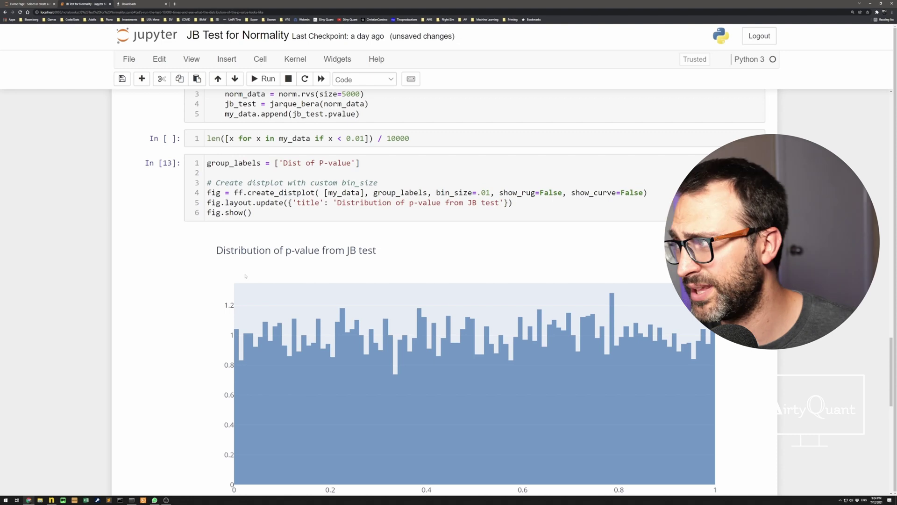
scroll(245, 276, up, 2)
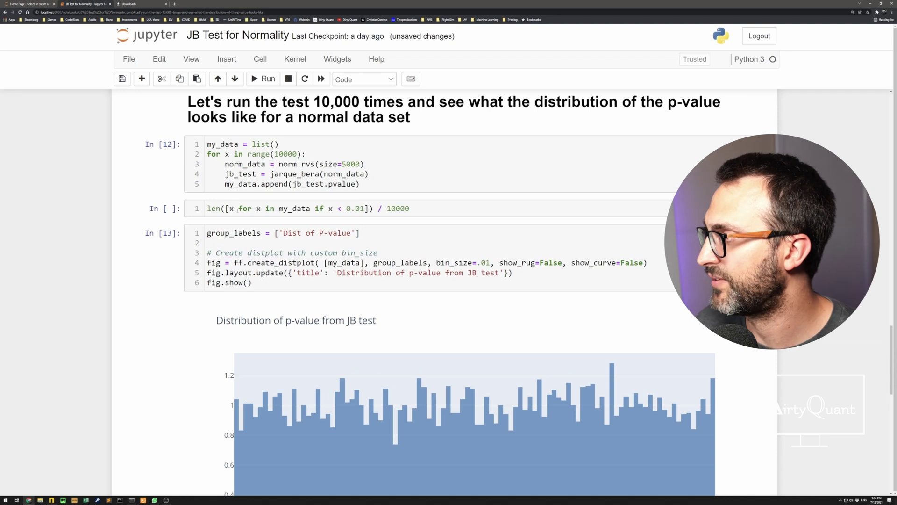
double_click(291, 208)
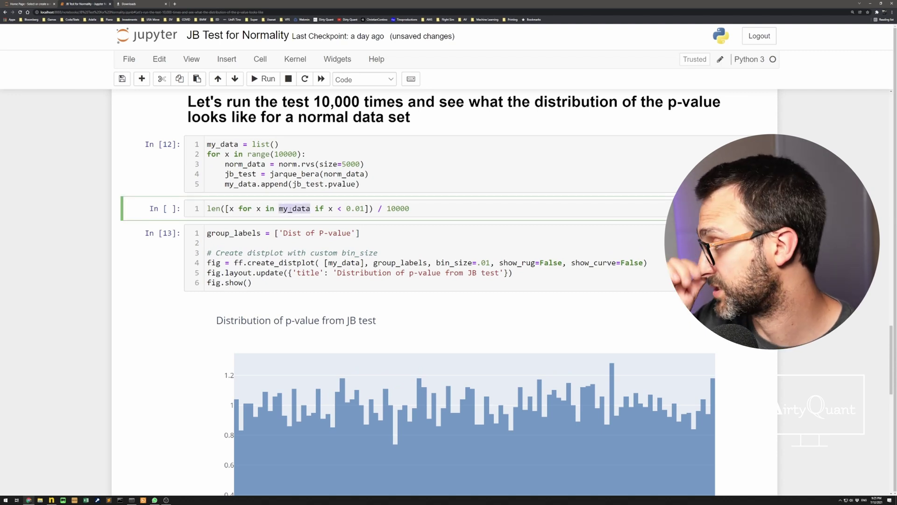
click(355, 210)
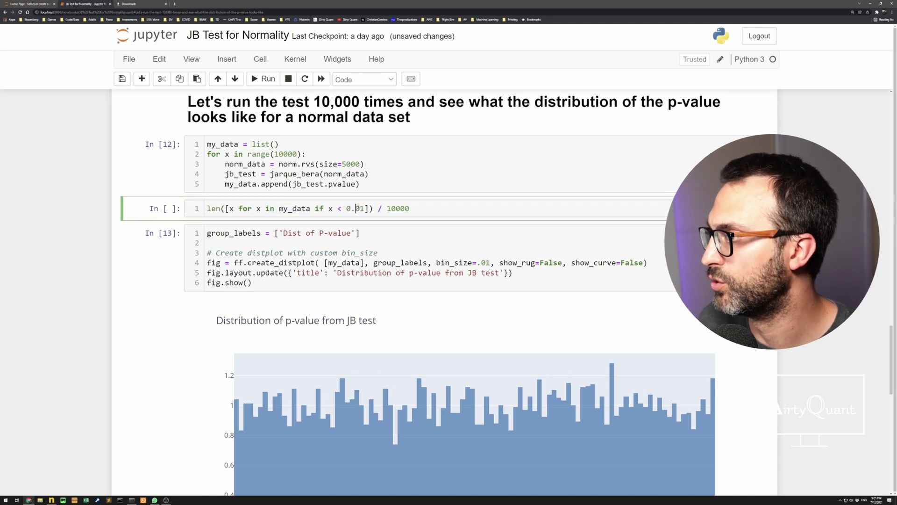
key(shift+Return)
scroll(355, 212, up, 3)
drag(192, 230, 216, 229)
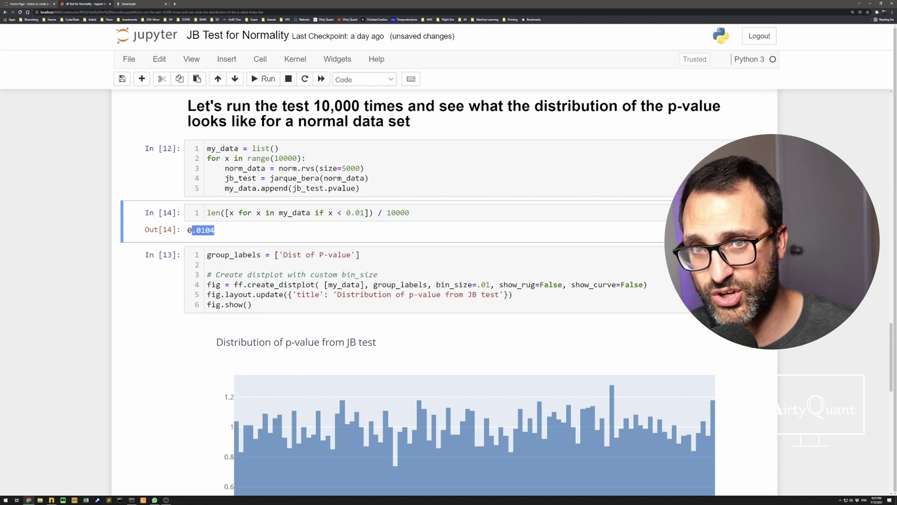
Step: Change the p-value threshold in the len cell to 0.05 and rerun it to compute the new fraction
click(364, 213)
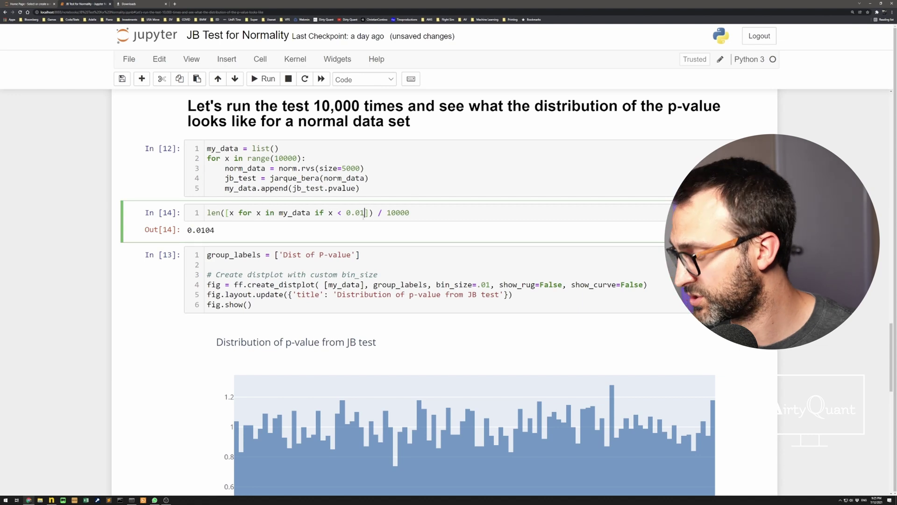
key(BackSpace)
text(5)
key(shift+Return)
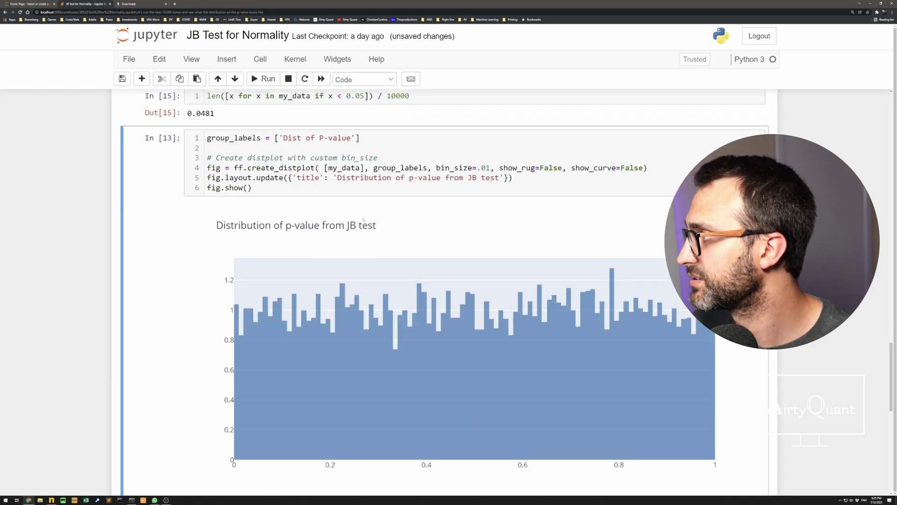
scroll(347, 231, up, 3)
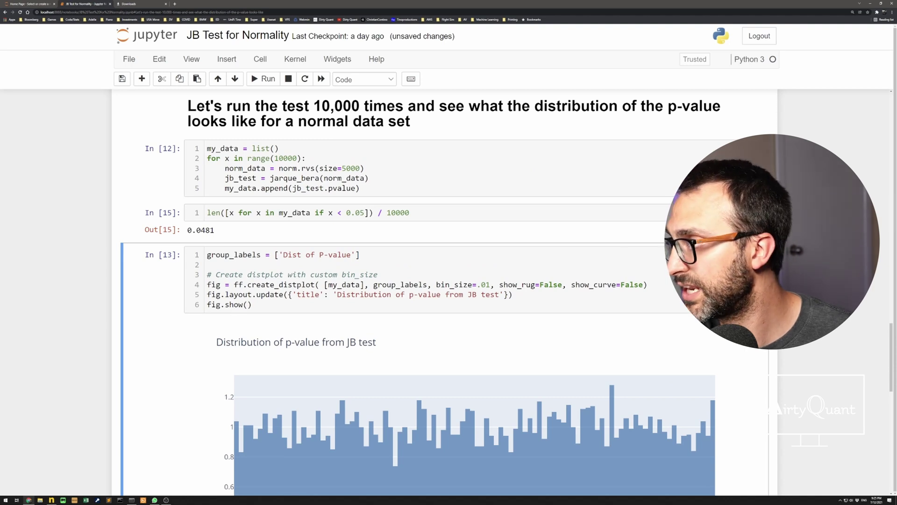
scroll(281, 213, up, 1)
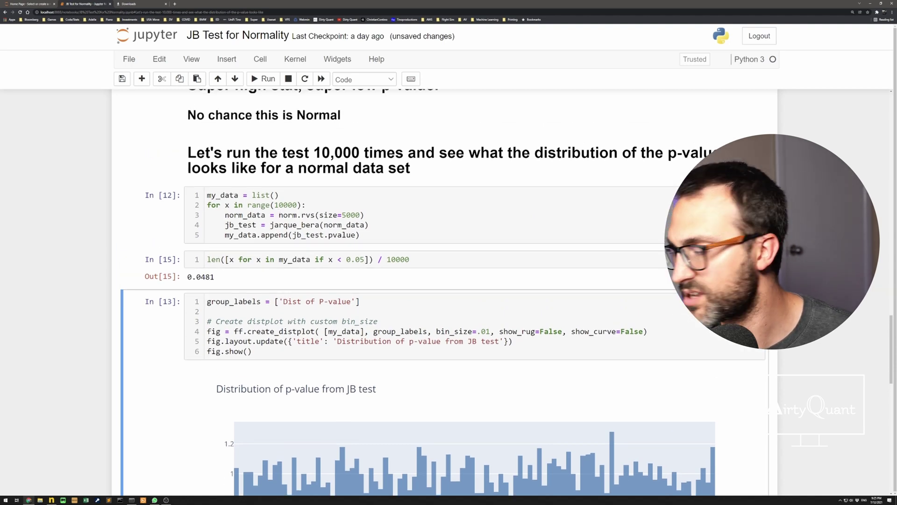